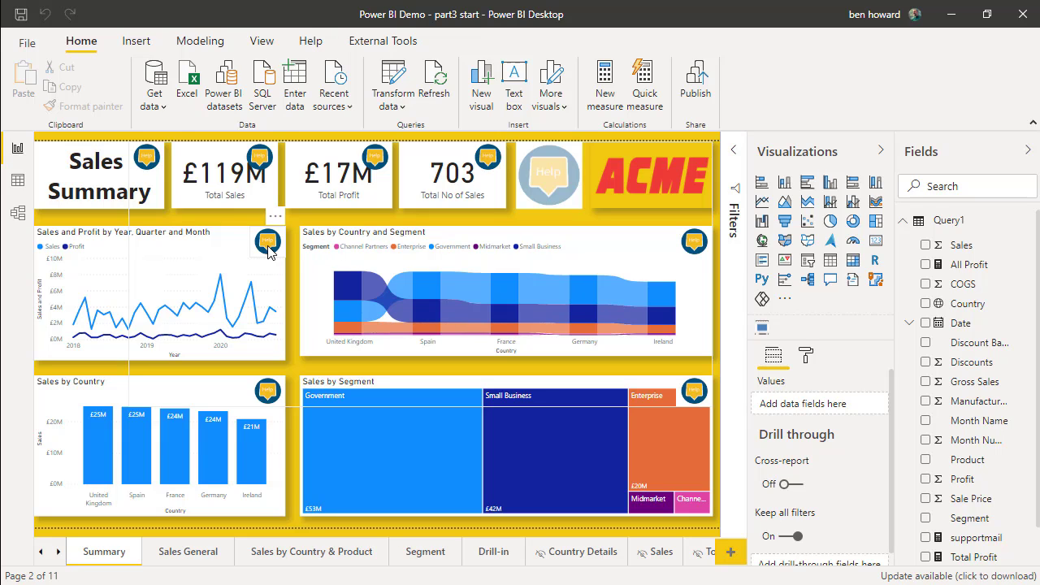
Duplicate the Summary page, rename the copy 'Sales and Profit - help page', and mark it hidden
right_click(111, 552)
key(Escape)
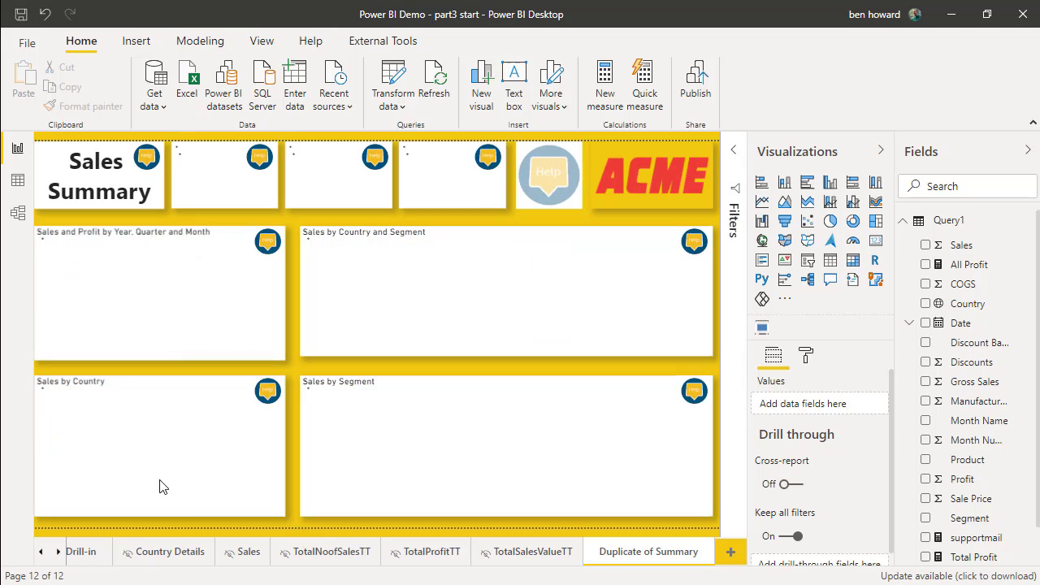
right_click(672, 558)
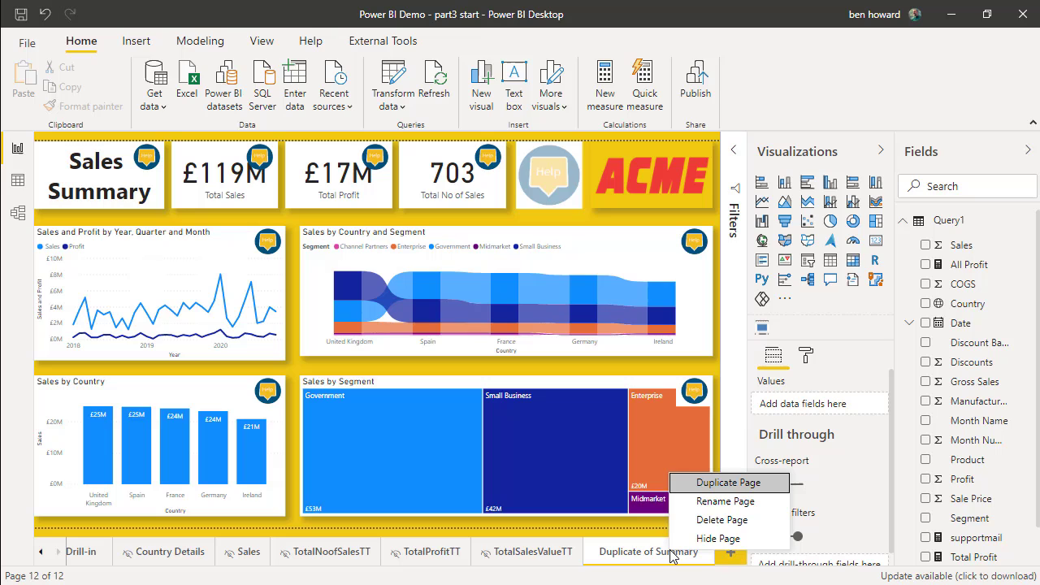
click(703, 501)
text(Sales and )
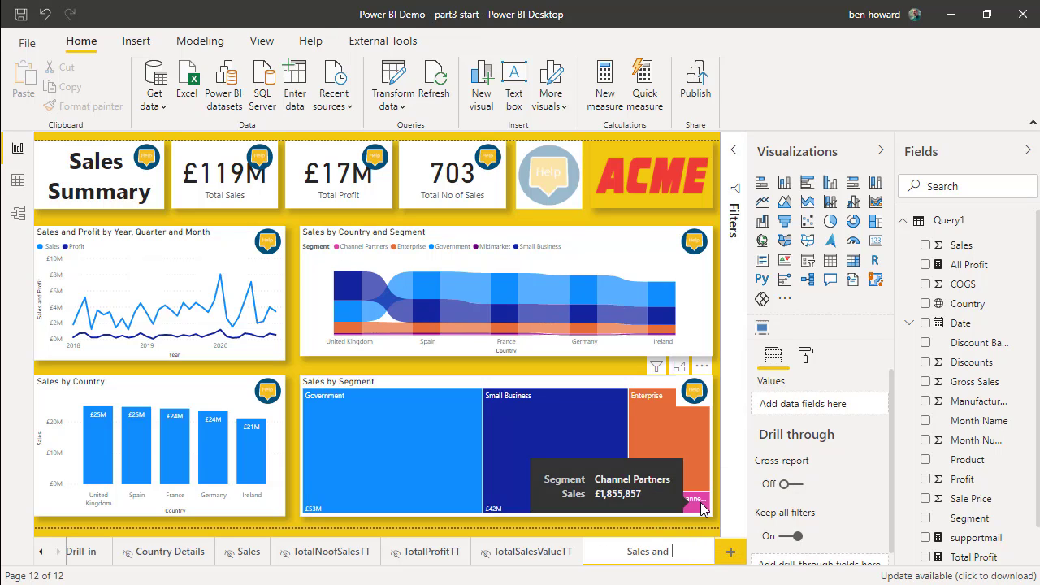
text(Profit - help page)
key(Return)
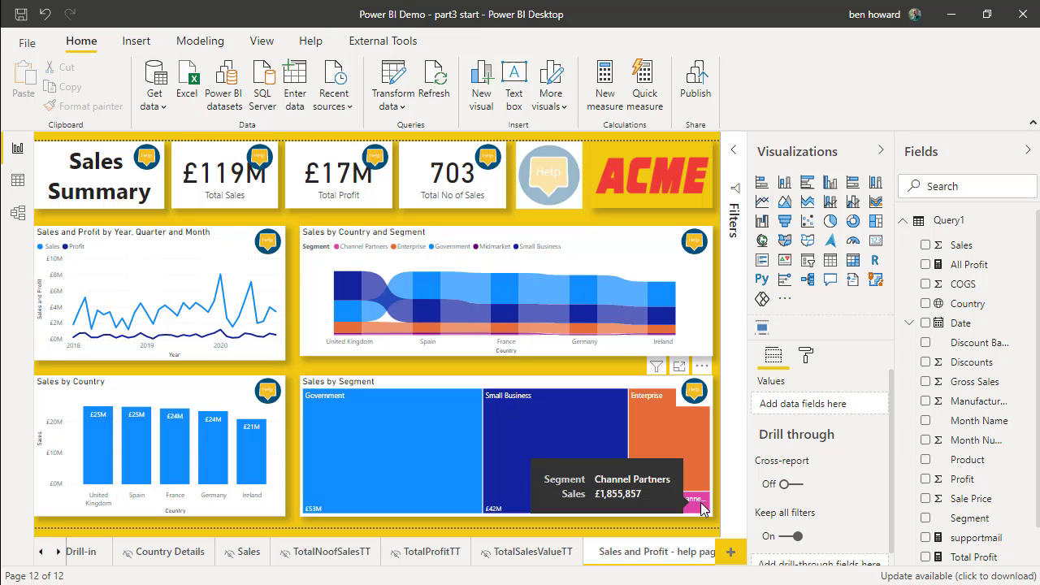
right_click(664, 554)
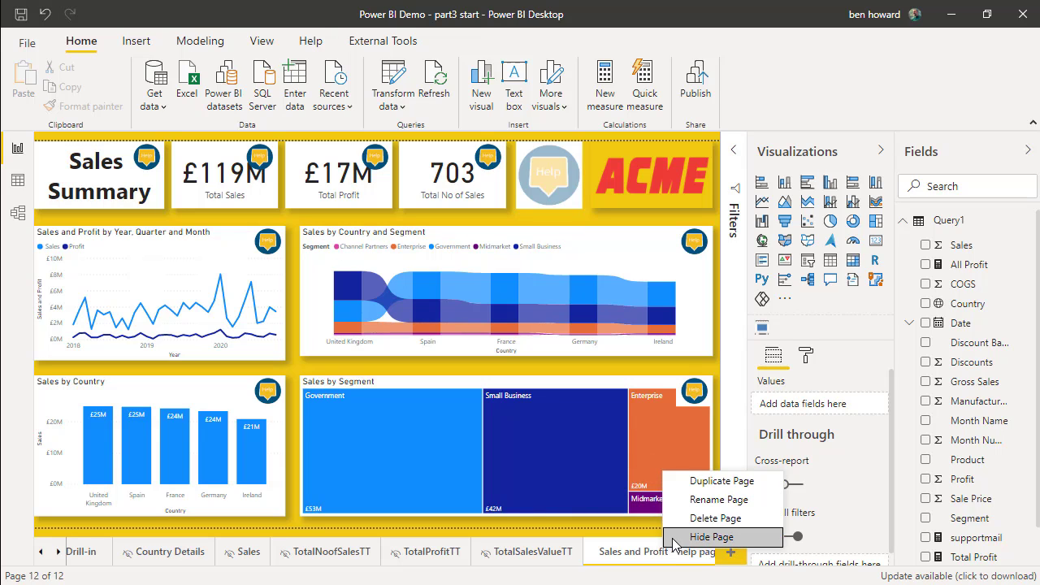
click(674, 538)
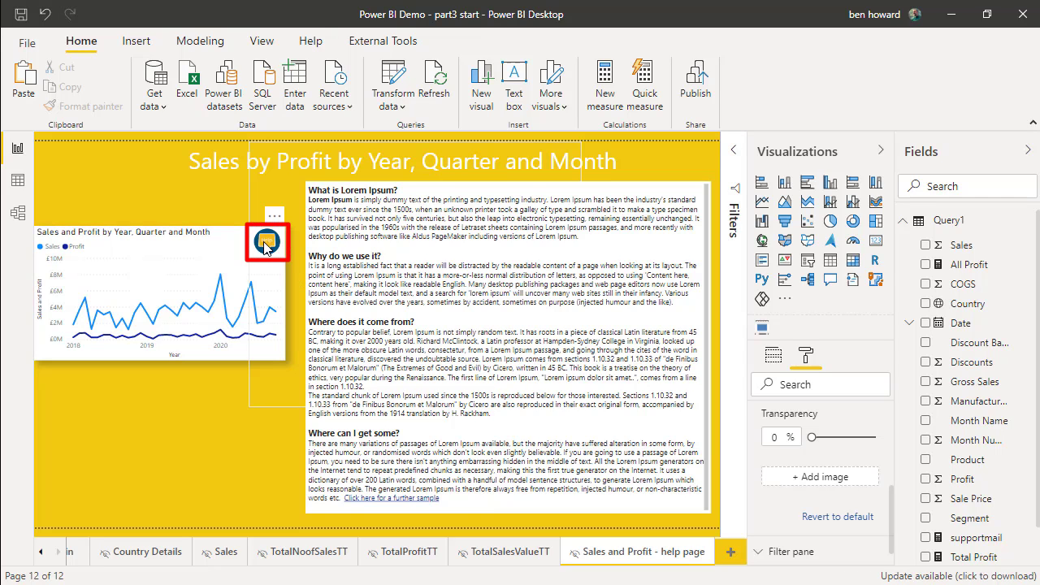
Delete the line chart's help icon and insert the 'Help selected' image in its place
click(266, 246)
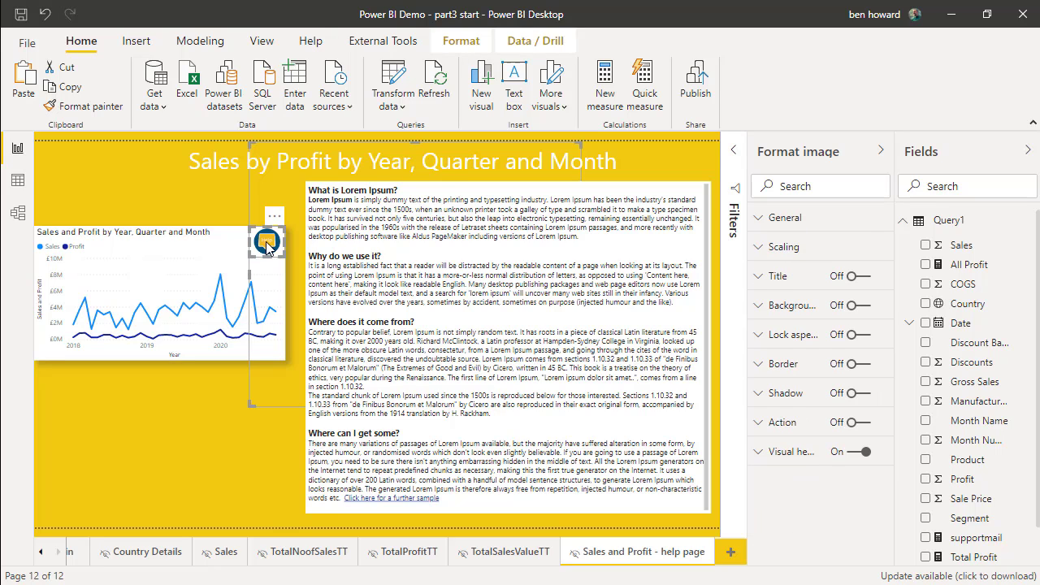
key(Delete)
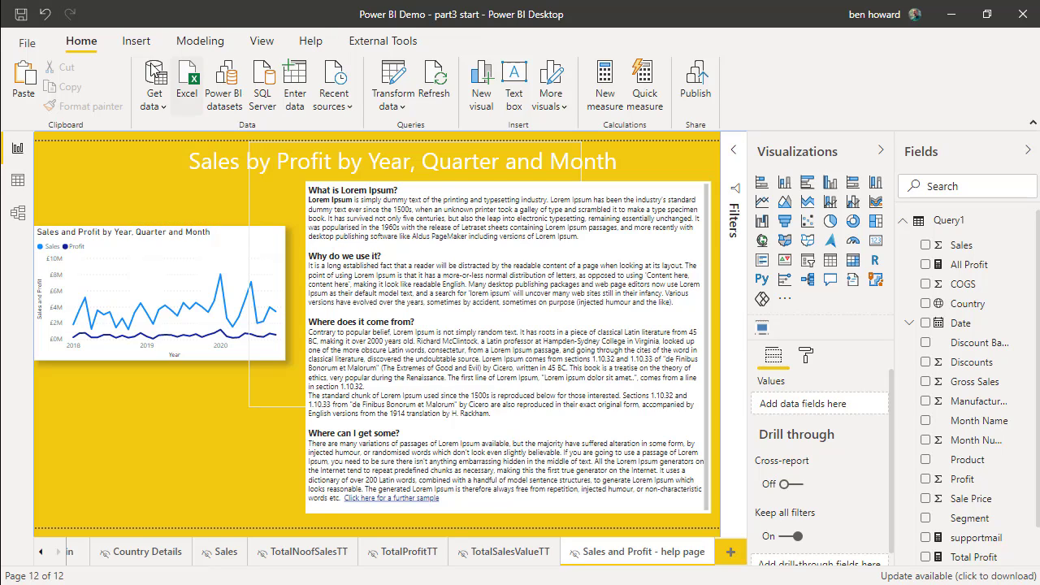
click(138, 44)
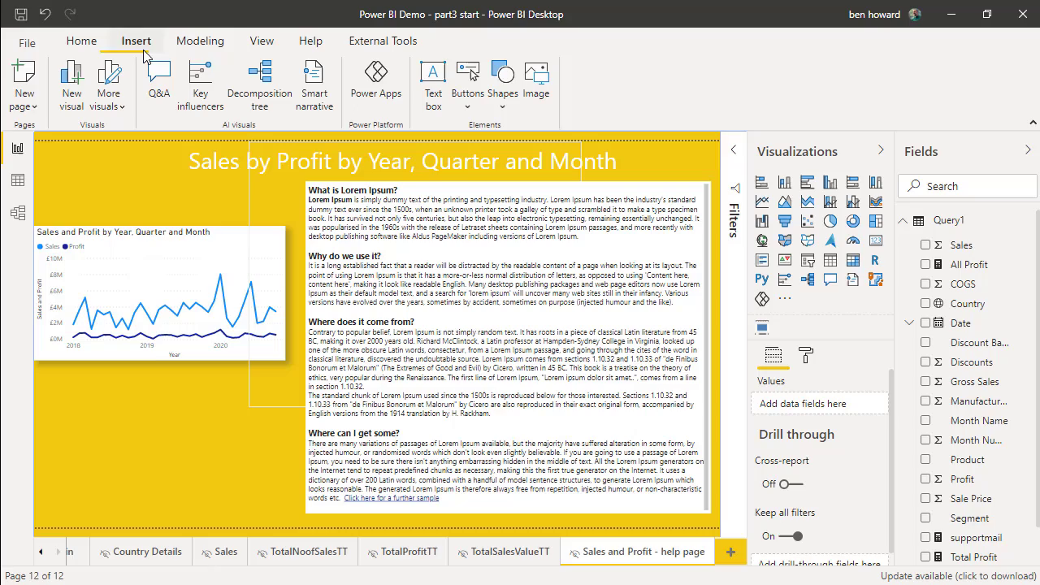
click(536, 81)
click(375, 122)
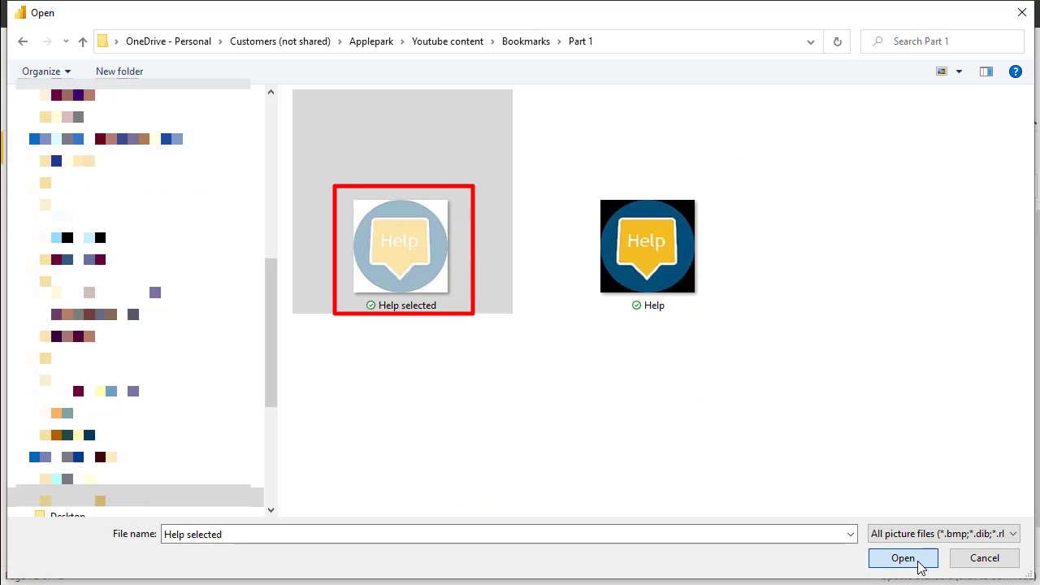
click(903, 558)
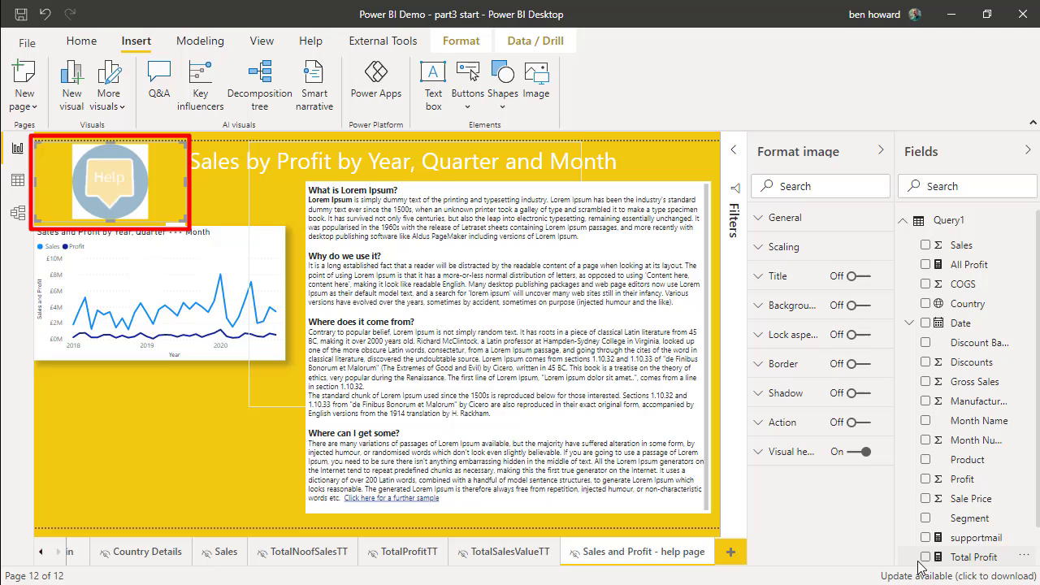
Position the image at X 401, Y 158 and size it 68 by 58
click(784, 217)
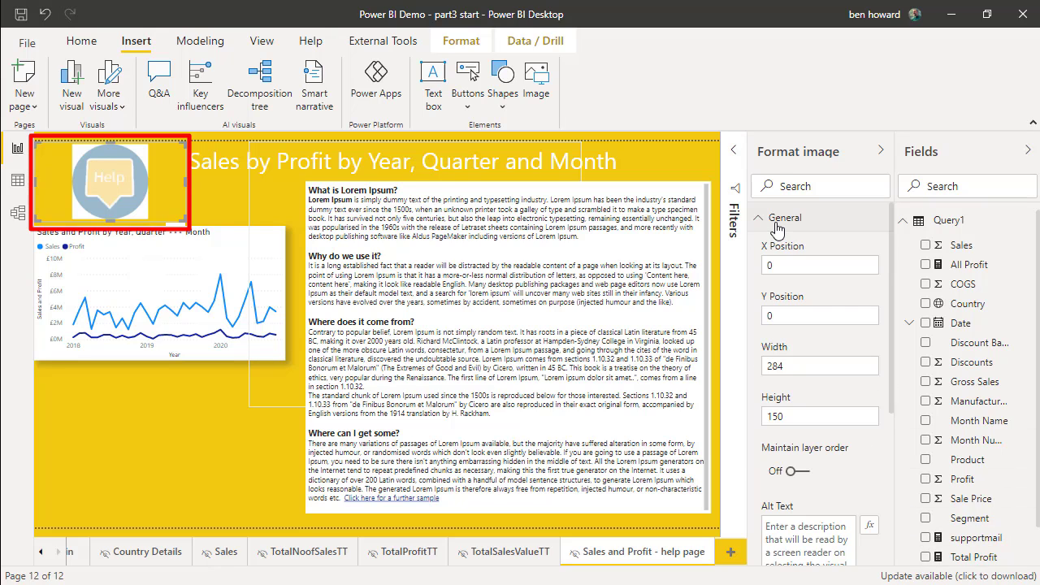
click(785, 265)
text(401)
key(Tab)
text(158)
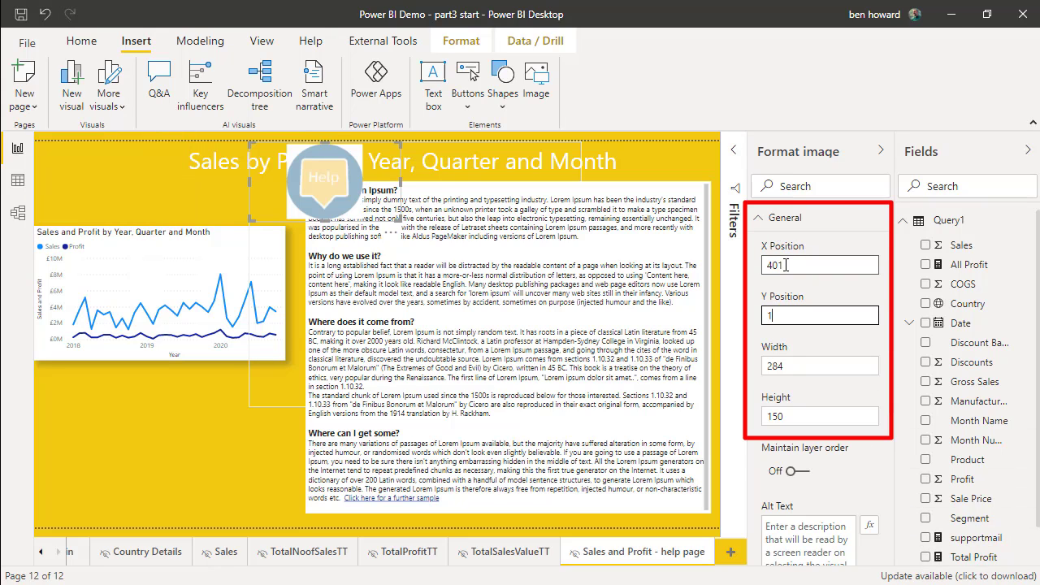
key(Tab)
text(68)
key(Tab)
text(58)
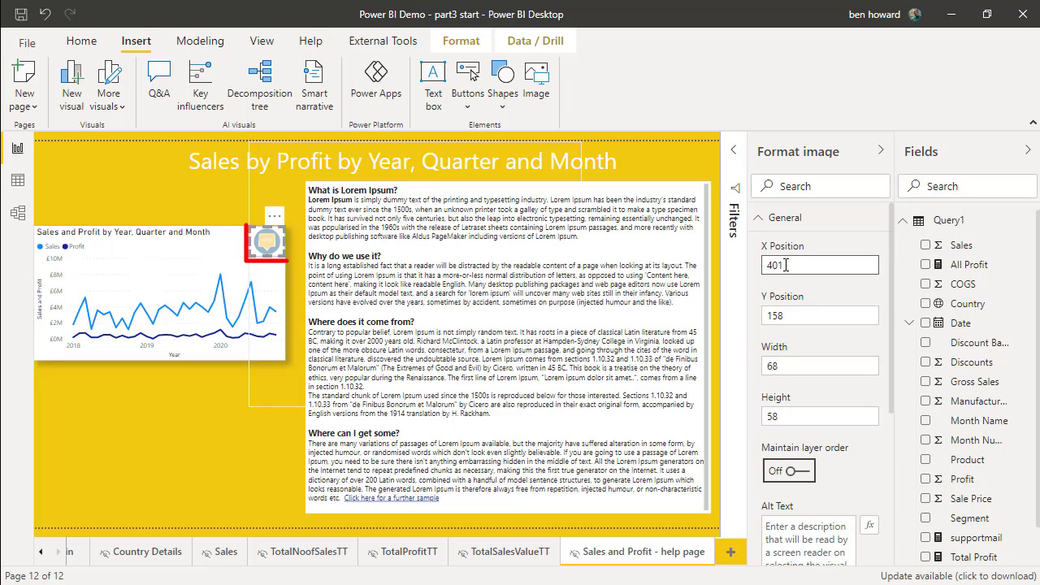
key(Tab)
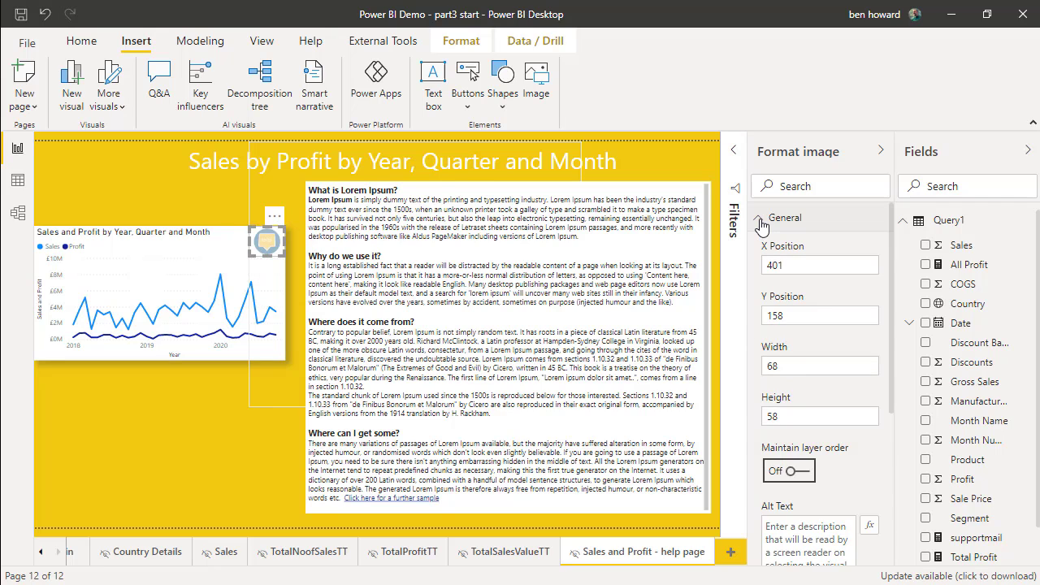
Turn on the image's action as Page navigation to Summary, then Ctrl+click it to jump there
click(764, 221)
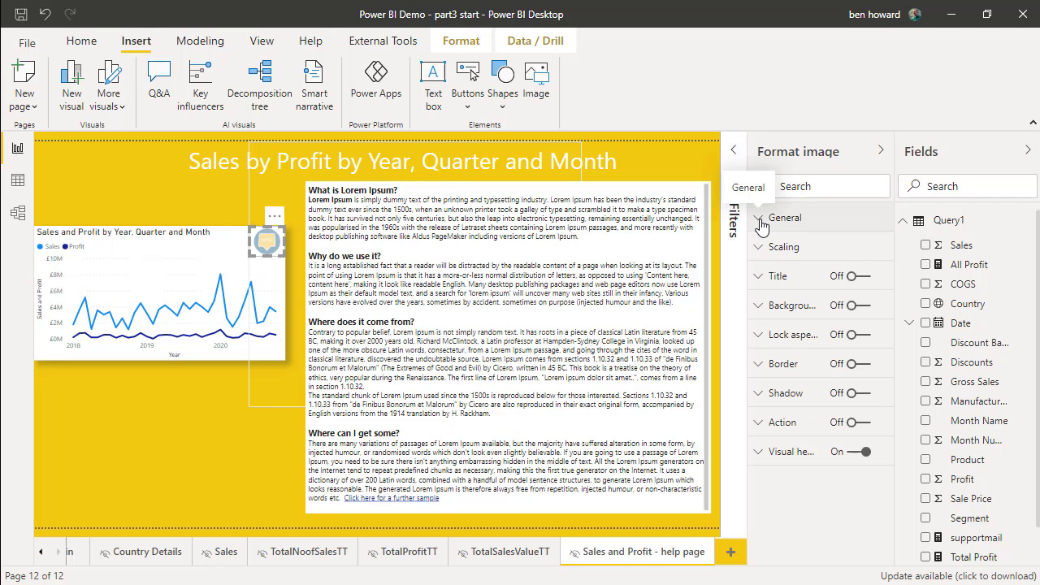
click(859, 423)
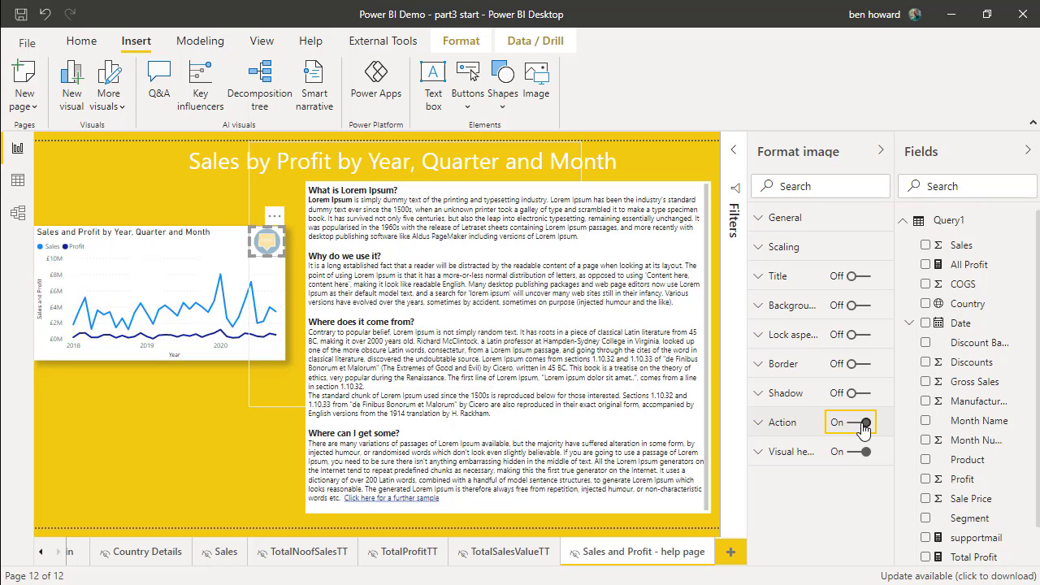
click(759, 422)
scroll(804, 441, down, 1)
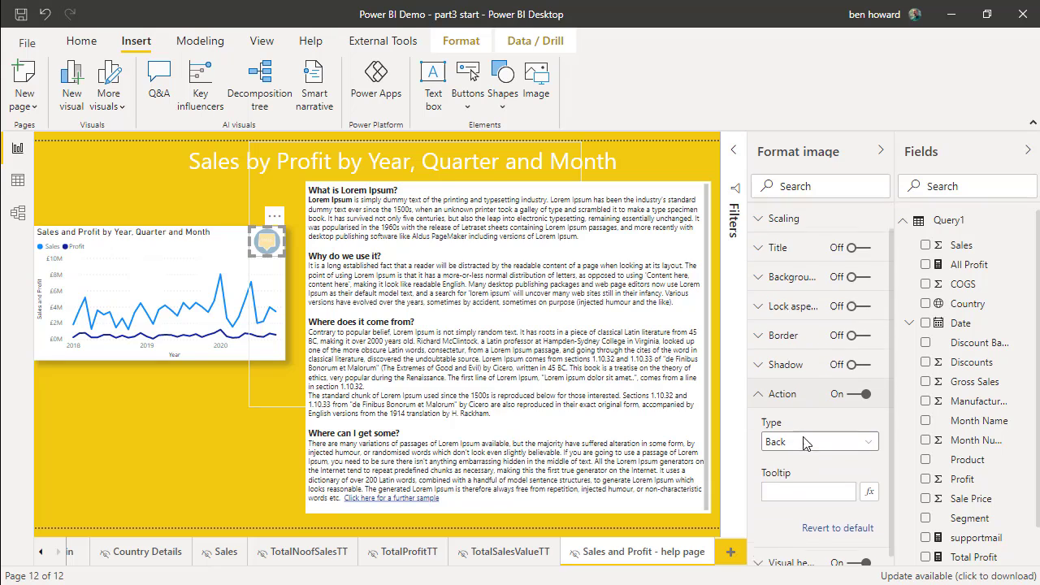
click(874, 438)
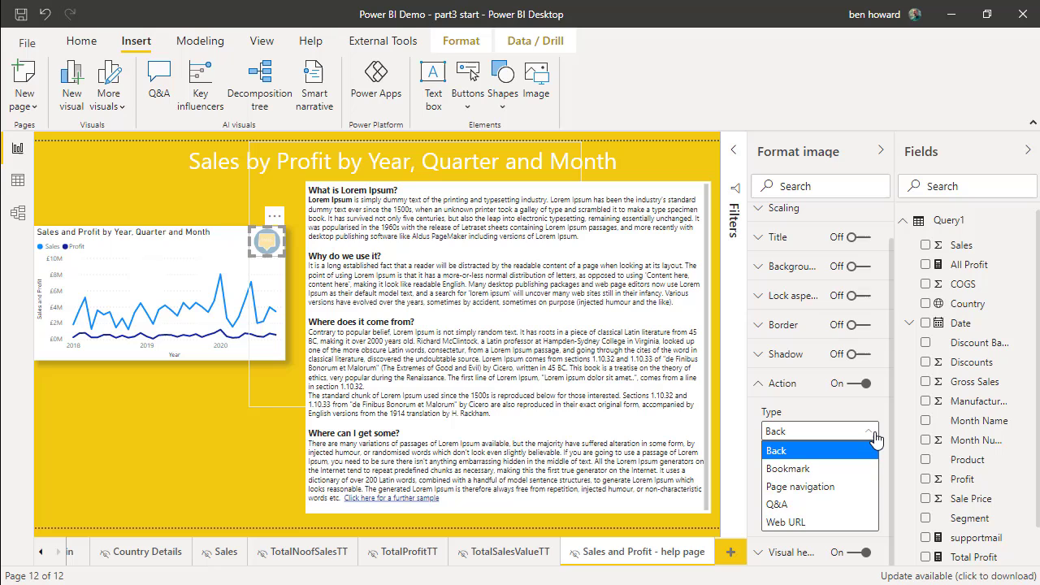
click(837, 487)
click(845, 482)
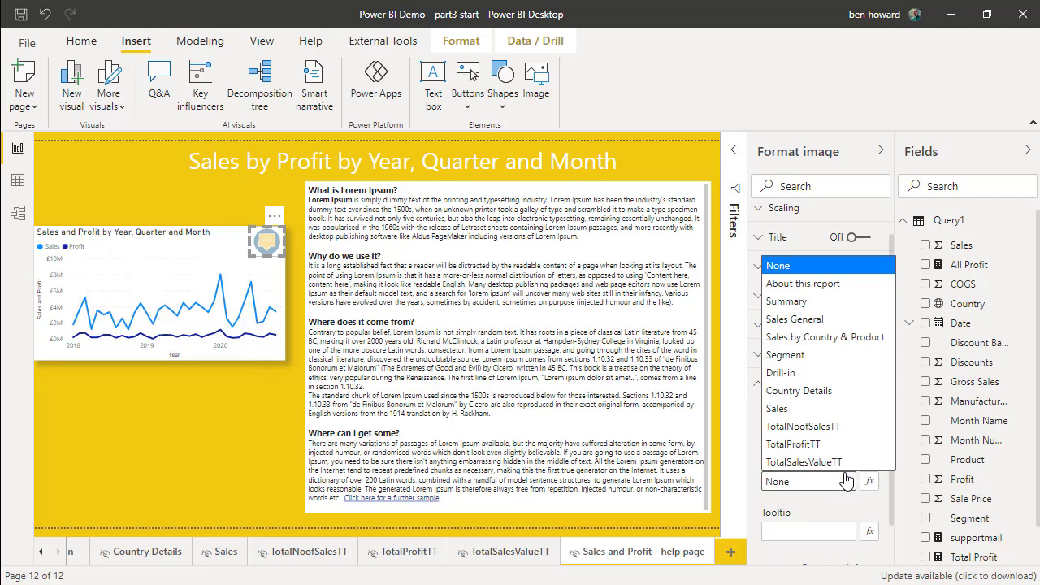
click(826, 312)
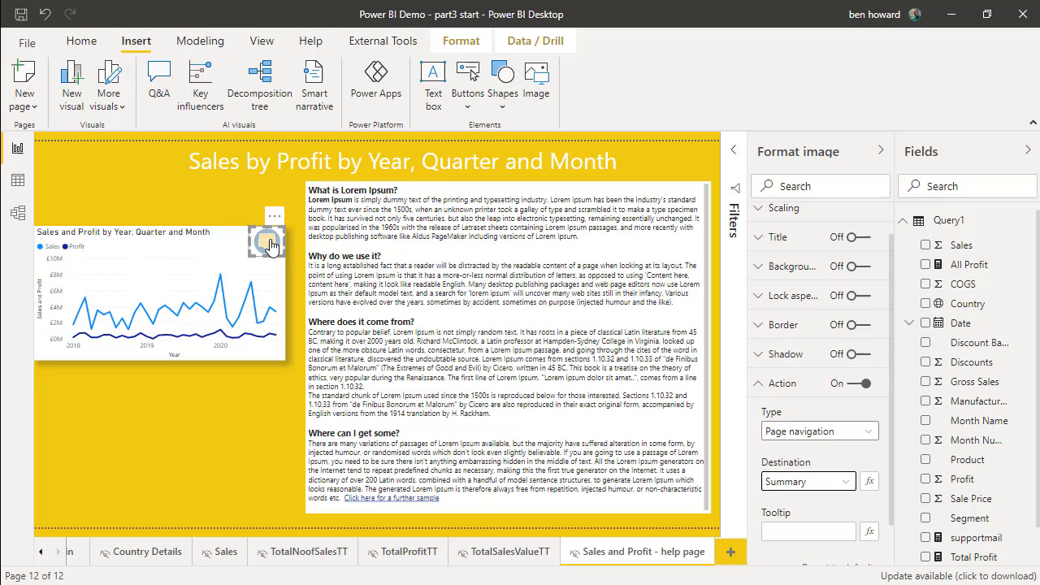
ctrl+click(269, 245)
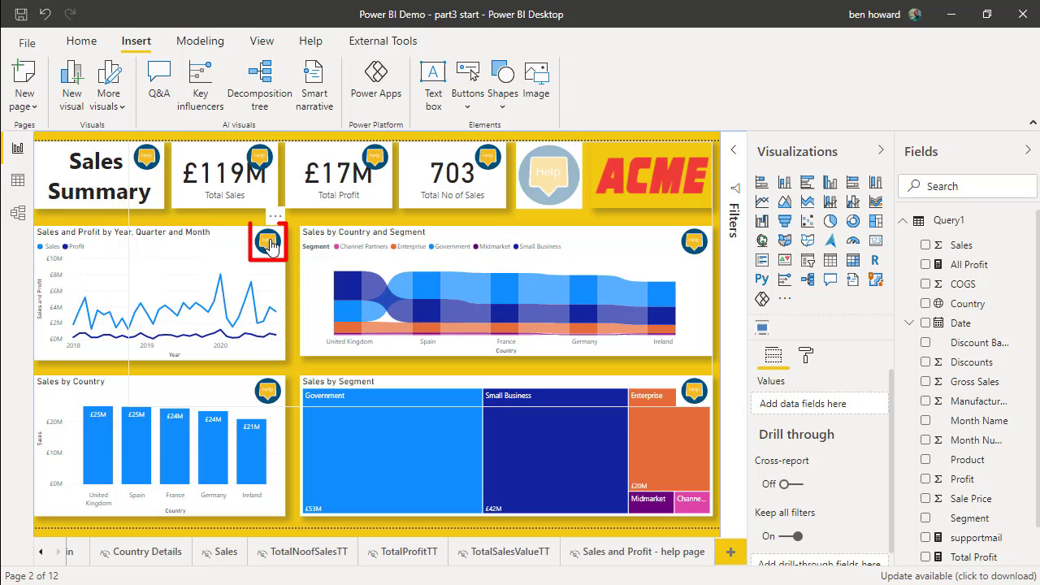
Turn on the Summary chart help icon's action: Page navigation to 'Sales and Profit - help page'
click(271, 246)
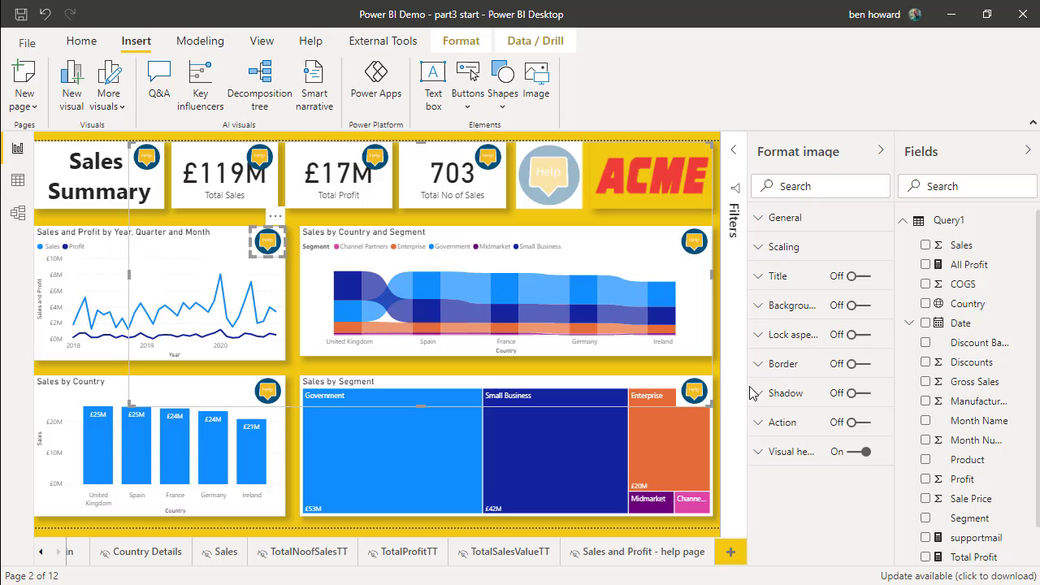
click(867, 424)
click(869, 430)
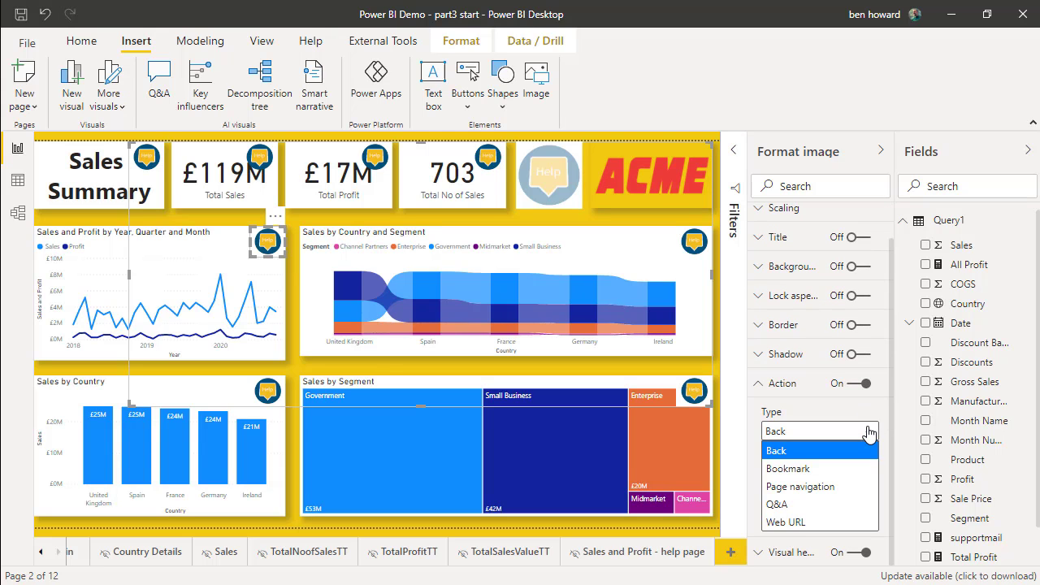
click(841, 496)
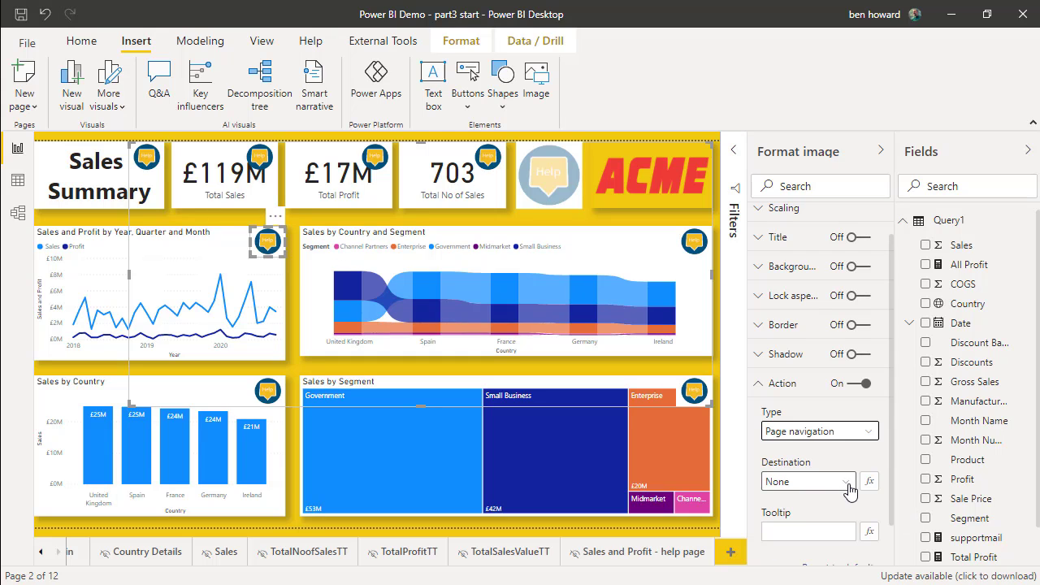
click(848, 484)
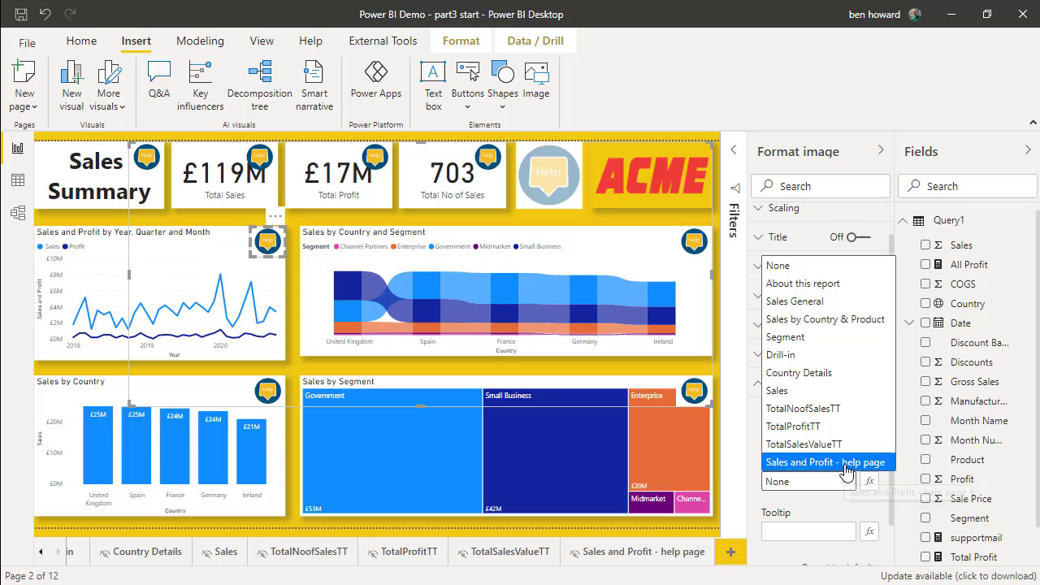
click(847, 464)
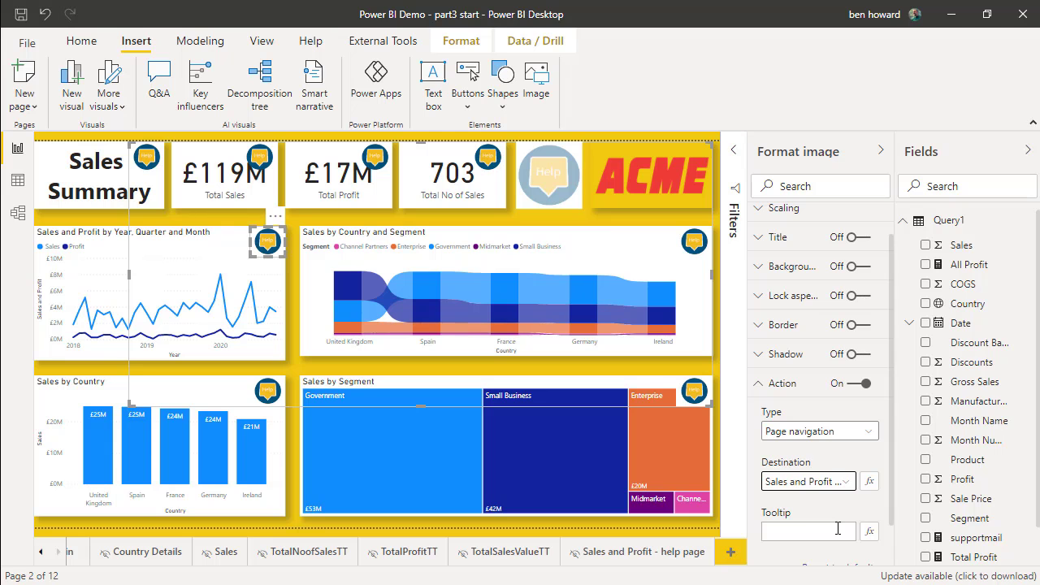
ctrl+click(268, 242)
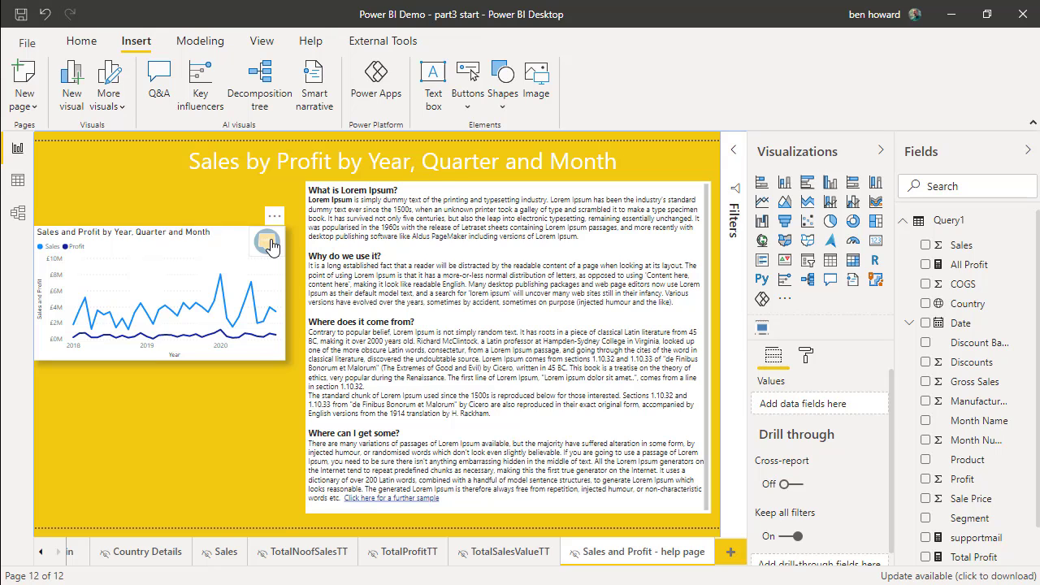
ctrl+click(268, 242)
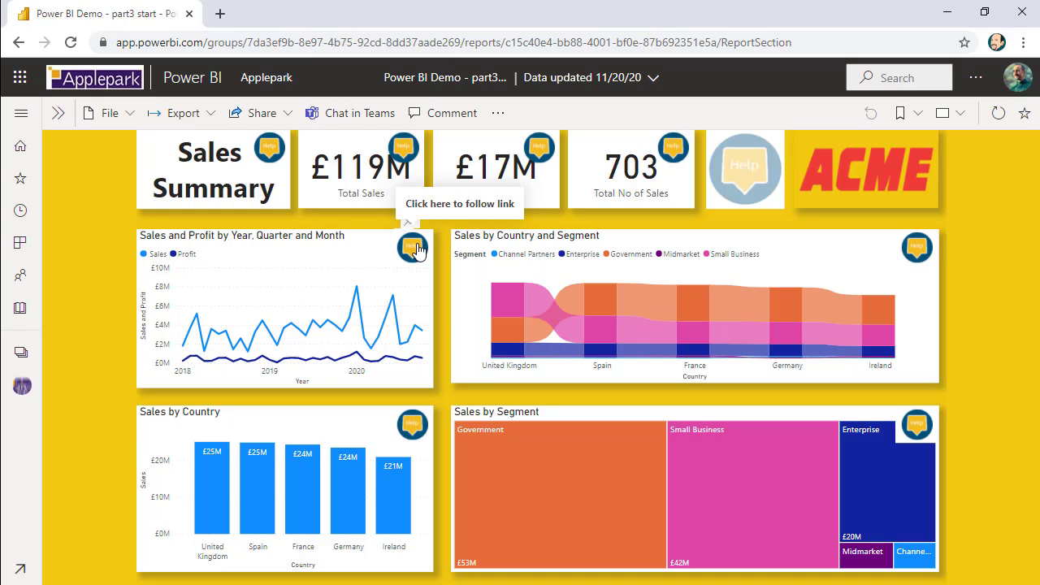
click(413, 248)
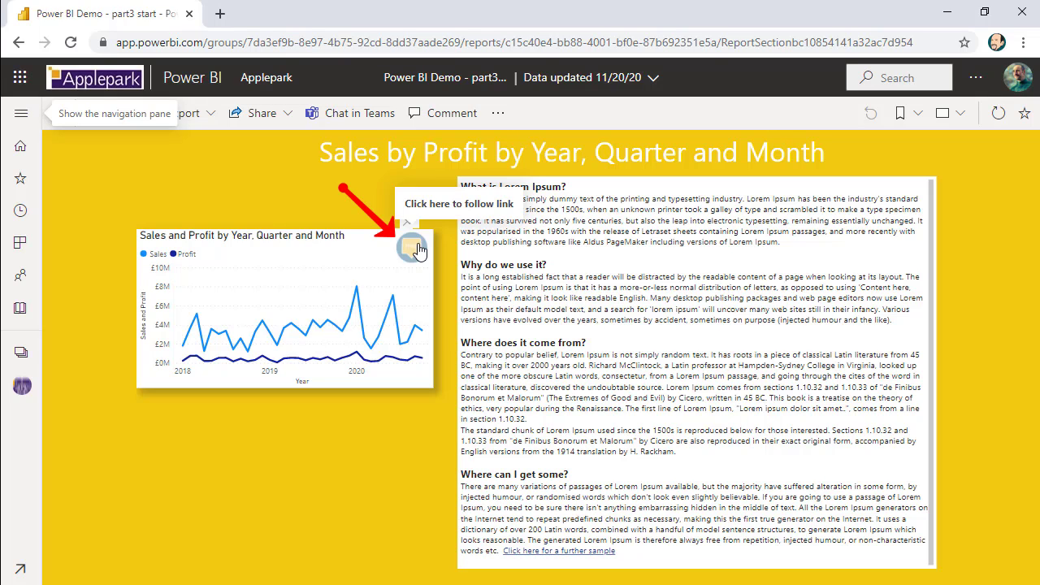
click(415, 248)
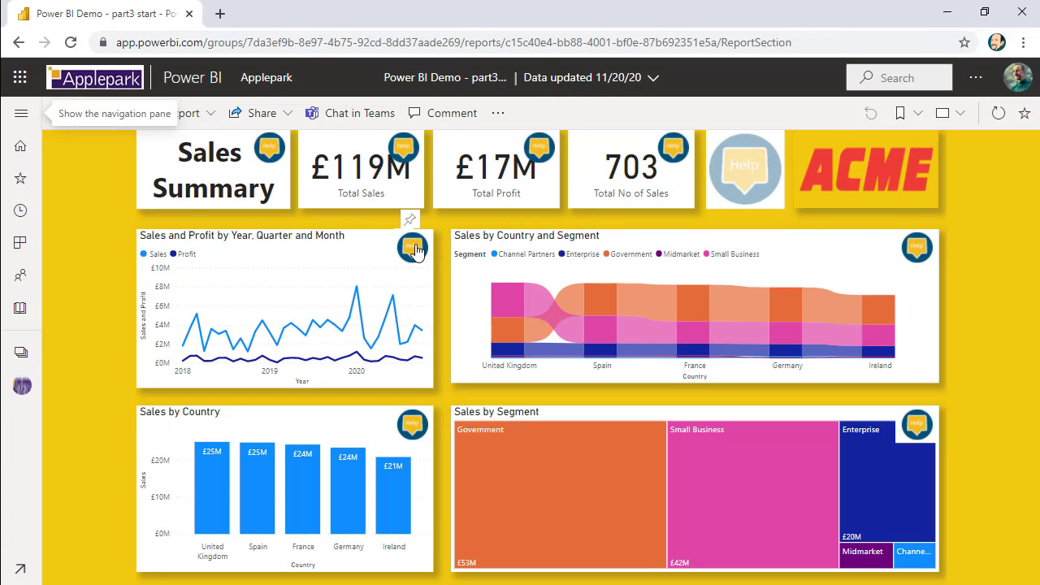
click(414, 249)
click(415, 249)
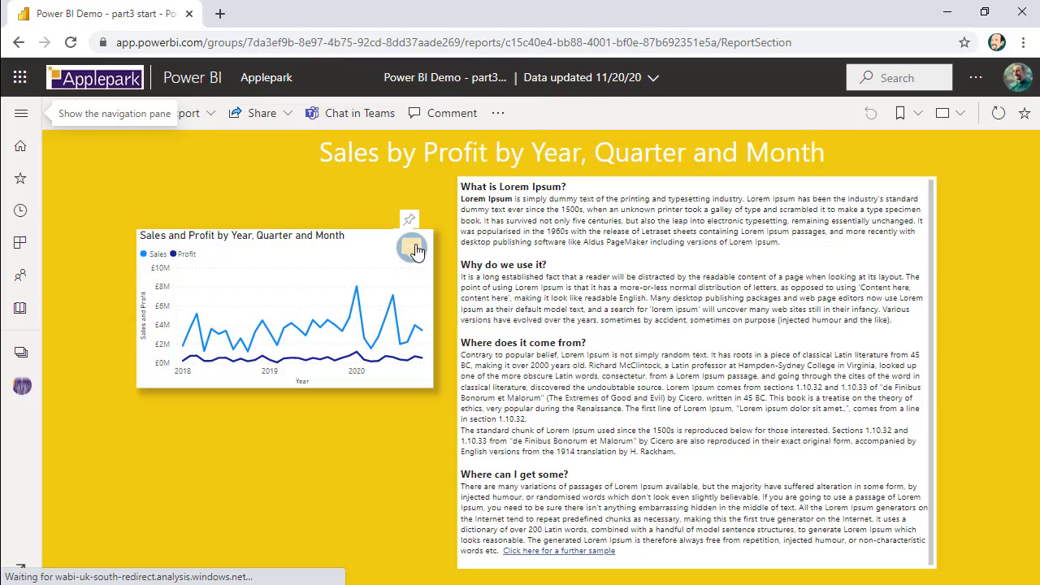